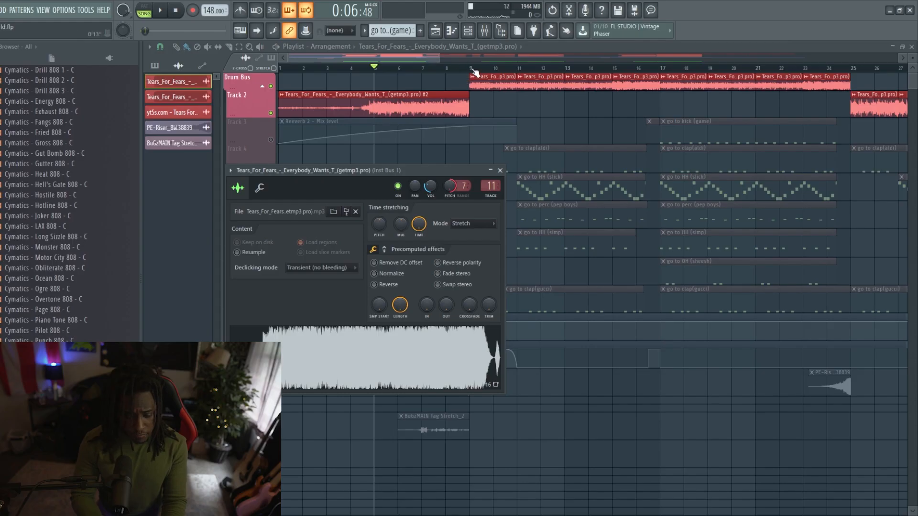
Step: Play the sample clips in the playlist from bar 9
{"action": "left_click", "coordinate": [473, 70]}
{"action": "left_click", "coordinate": [485, 31]}
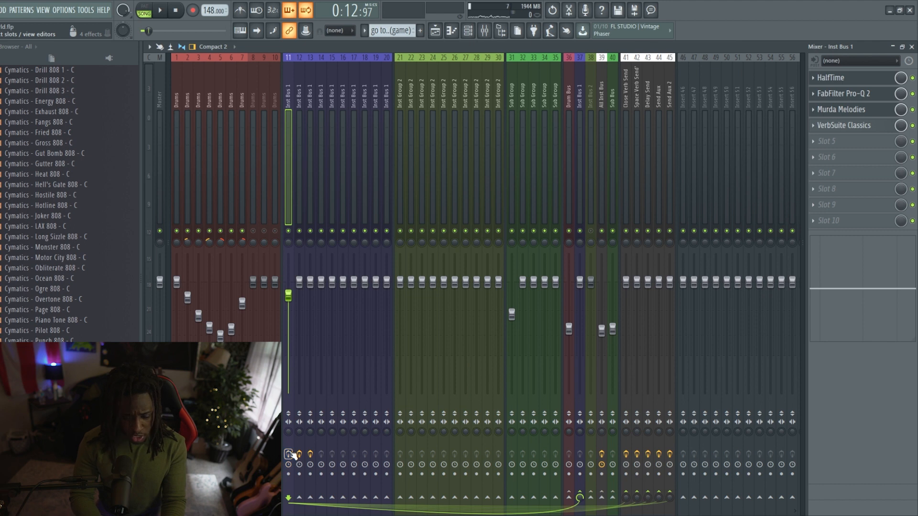
{"action": "left_click", "coordinate": [437, 35]}
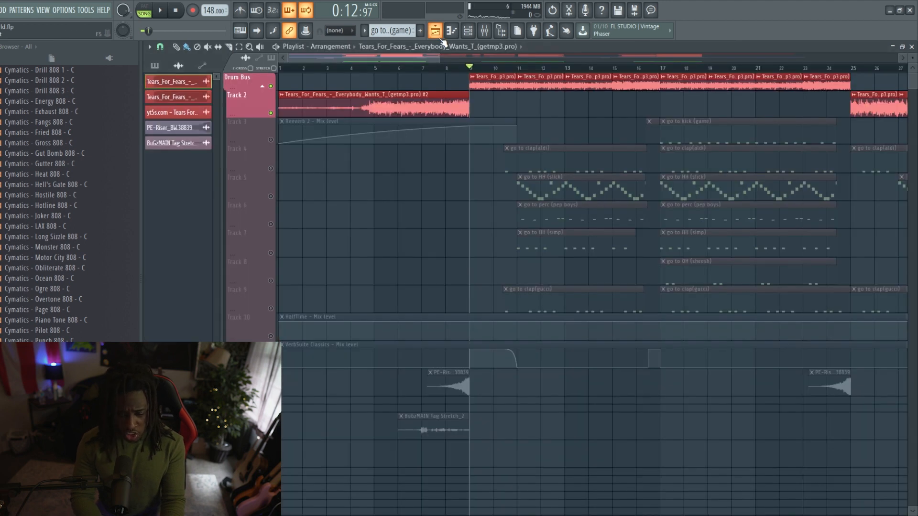
{"action": "key", "text": "space"}
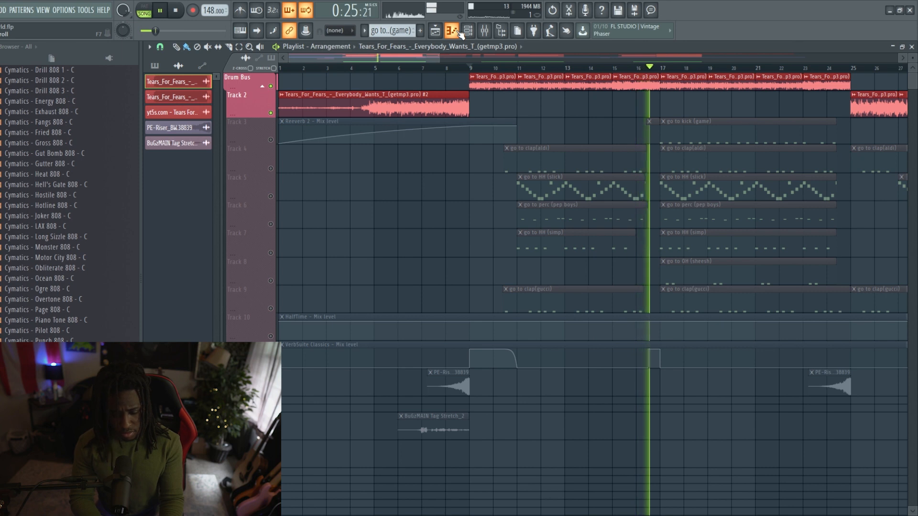
{"action": "key", "text": "space"}
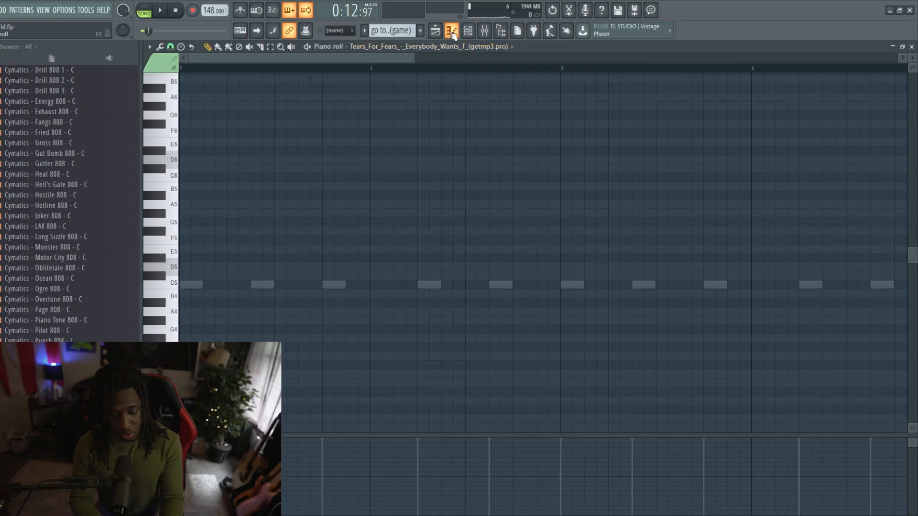
{"action": "left_click", "coordinate": [452, 32]}
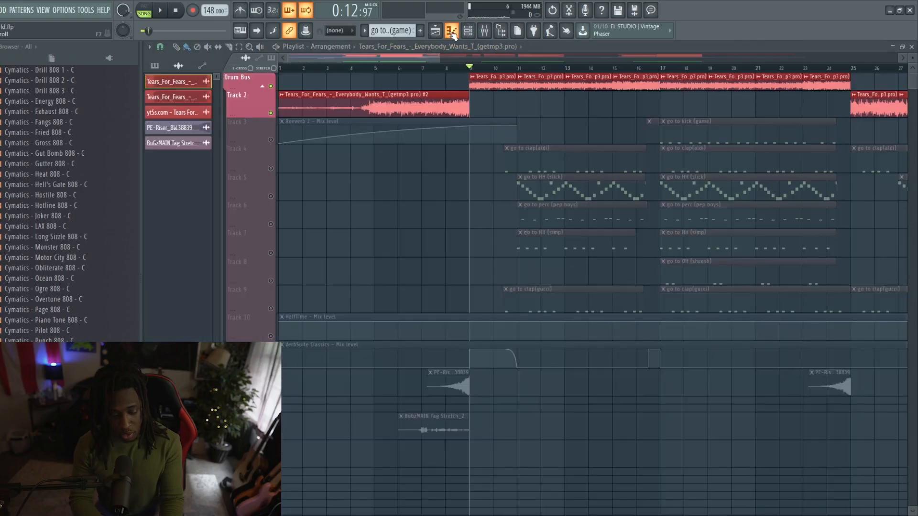
Step: Open the mixer and listen to the sample through the HalfTime effect on Inst Bus 1
{"action": "left_click", "coordinate": [483, 31]}
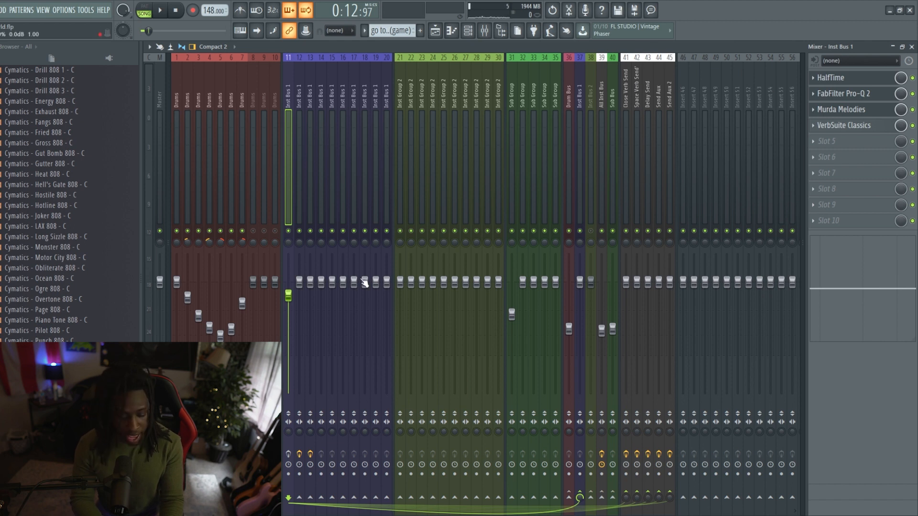
{"action": "left_click", "coordinate": [288, 454]}
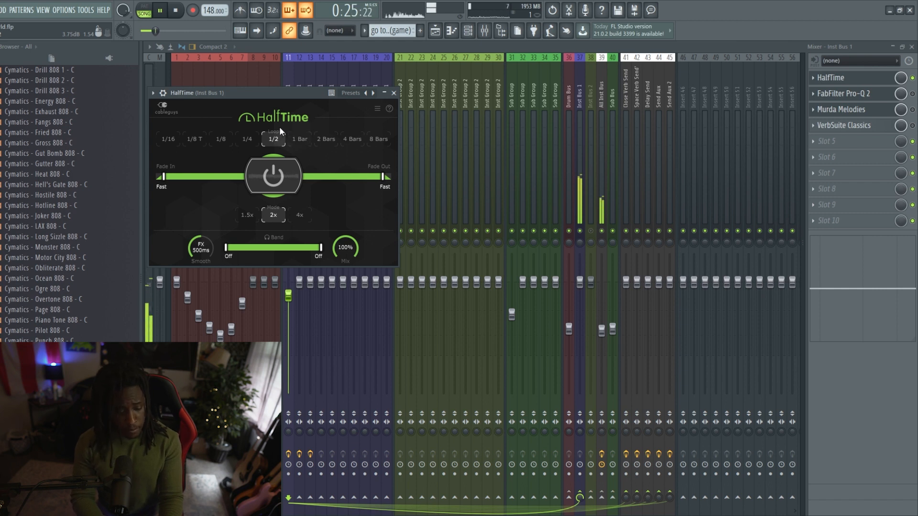
{"action": "key", "text": "space"}
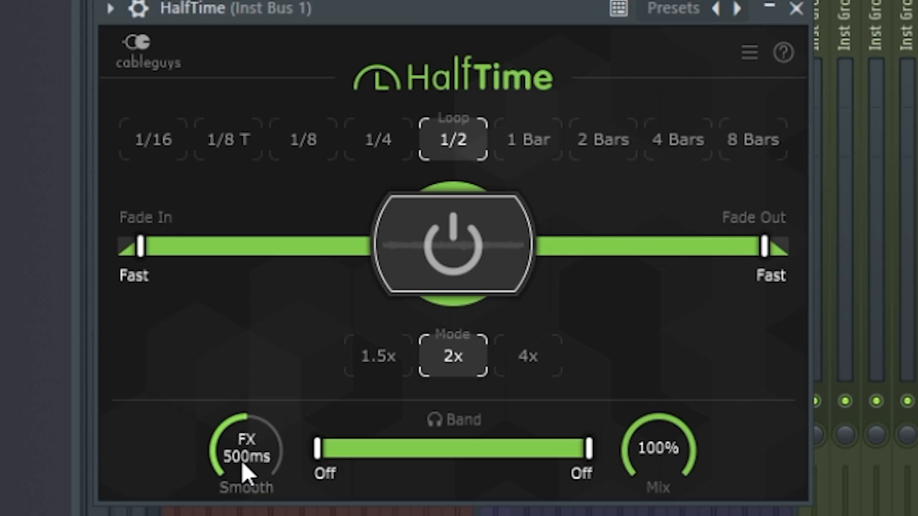
{"action": "key", "text": "space"}
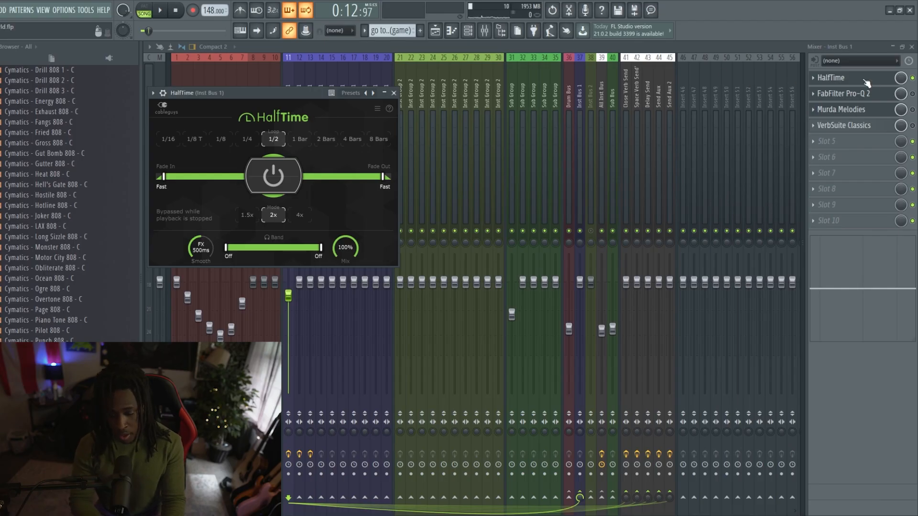
{"action": "key", "text": "Escape"}
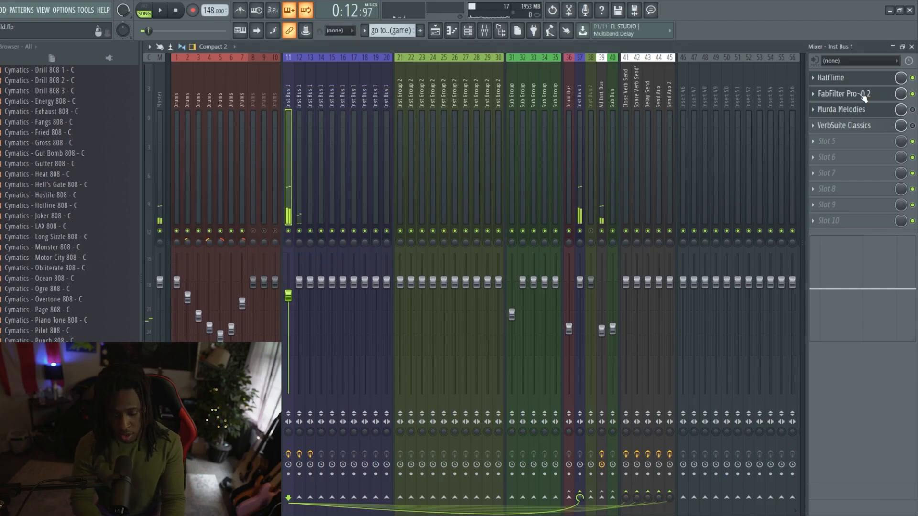
Step: Inspect the FabFilter Pro-Q 2 curve on Inst Bus 1 and play the sample through the effect chain
{"action": "left_click", "coordinate": [862, 94]}
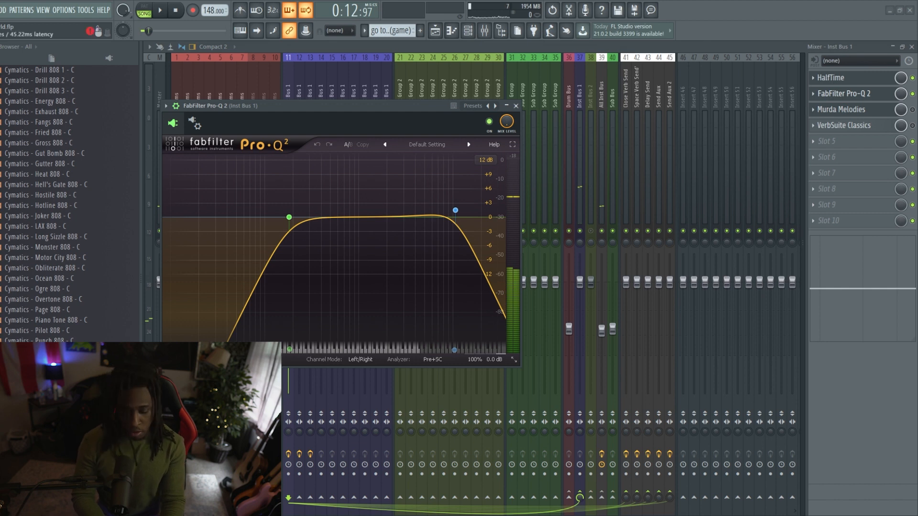
{"action": "key", "text": "Escape"}
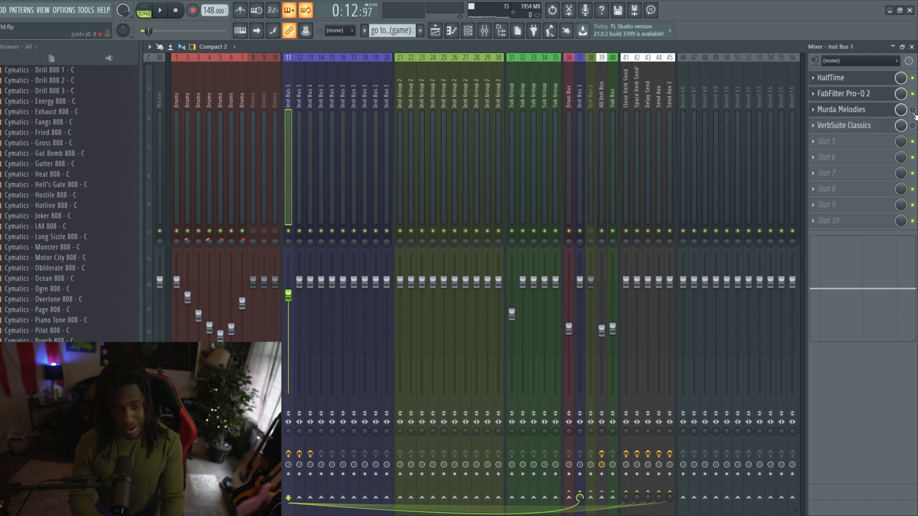
{"action": "key", "text": "space"}
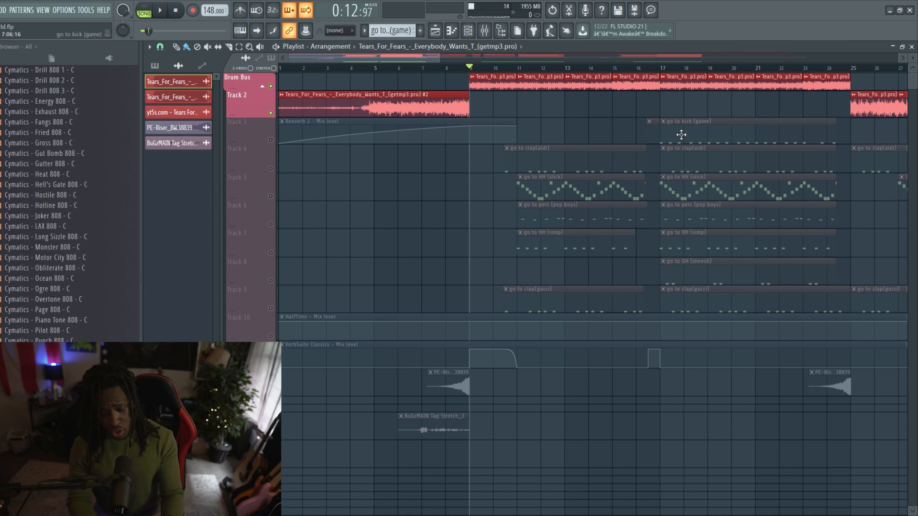
Step: Move the playhead to bar 17, unmute the clap(aldi) on Track 4, and play it with the sample
{"action": "left_click", "coordinate": [668, 69]}
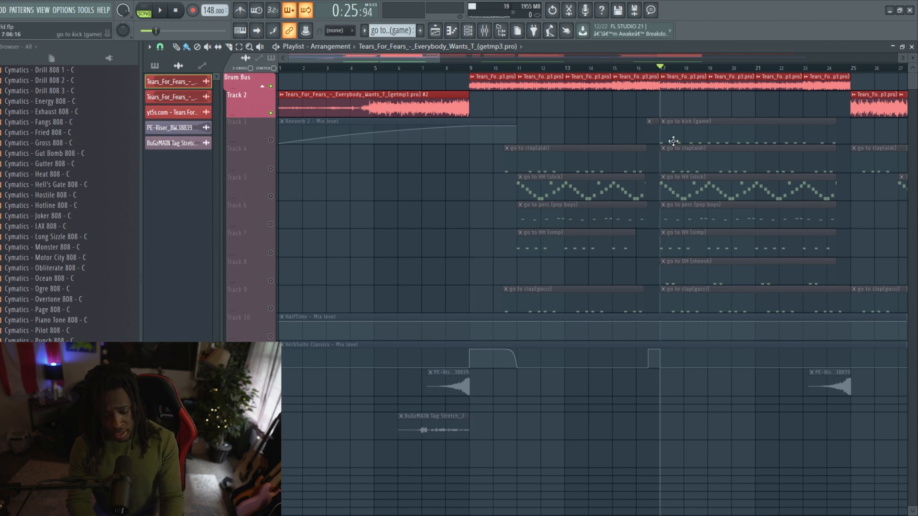
{"action": "left_click", "coordinate": [271, 169]}
{"action": "key", "text": "space"}
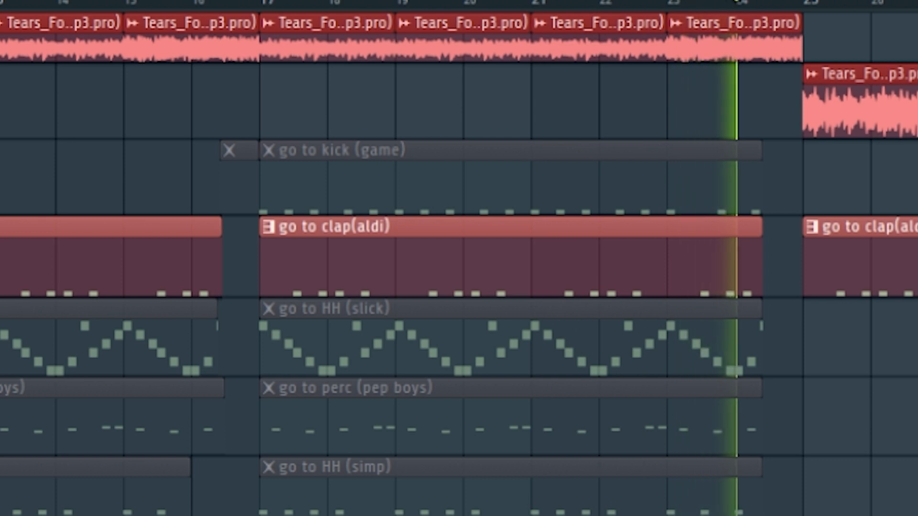
{"action": "key", "text": "space"}
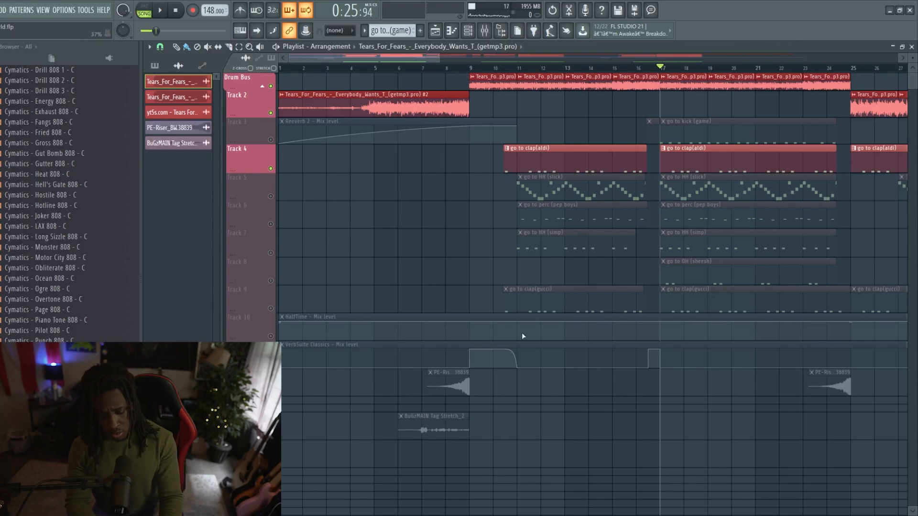
Step: Unmute the HH (slick) pattern on Track 5 and view its notes in the piano roll and channel rack
{"action": "left_click", "coordinate": [272, 200]}
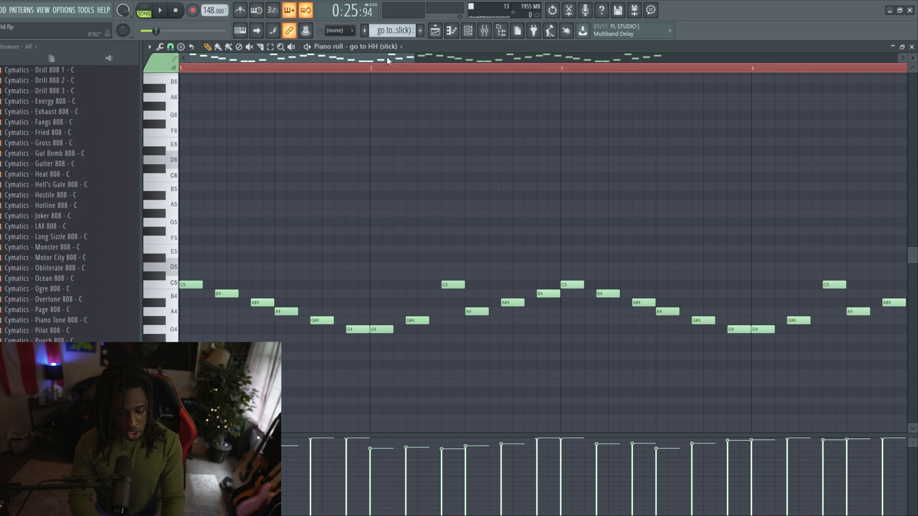
{"action": "left_click", "coordinate": [458, 31]}
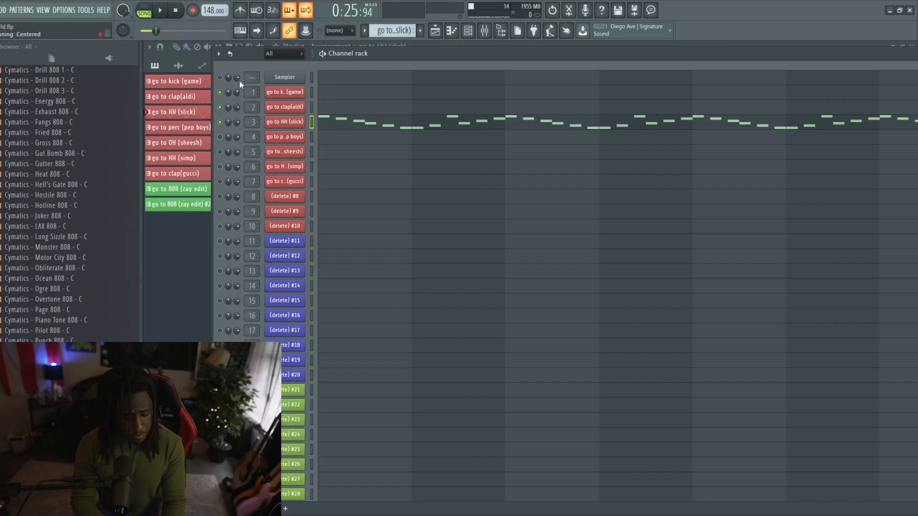
{"action": "left_click", "coordinate": [443, 25]}
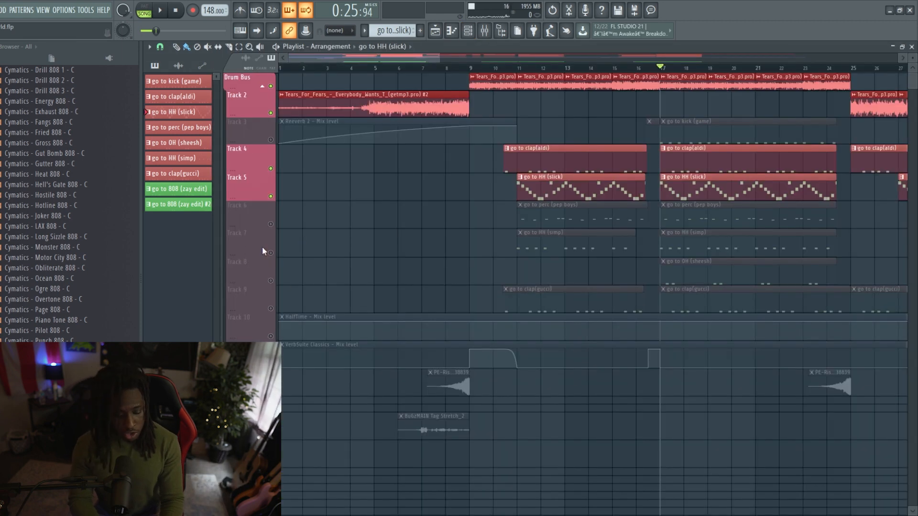
Step: Unmute the perc (pep boys) pattern on Track 6 and play the section from bar 17
{"action": "left_click", "coordinate": [271, 224]}
{"action": "key", "text": "space"}
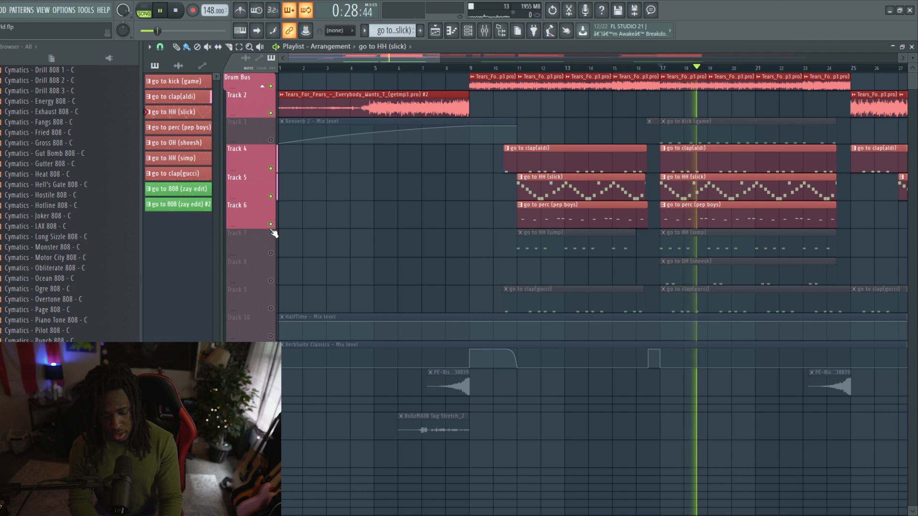
{"action": "key", "text": "space"}
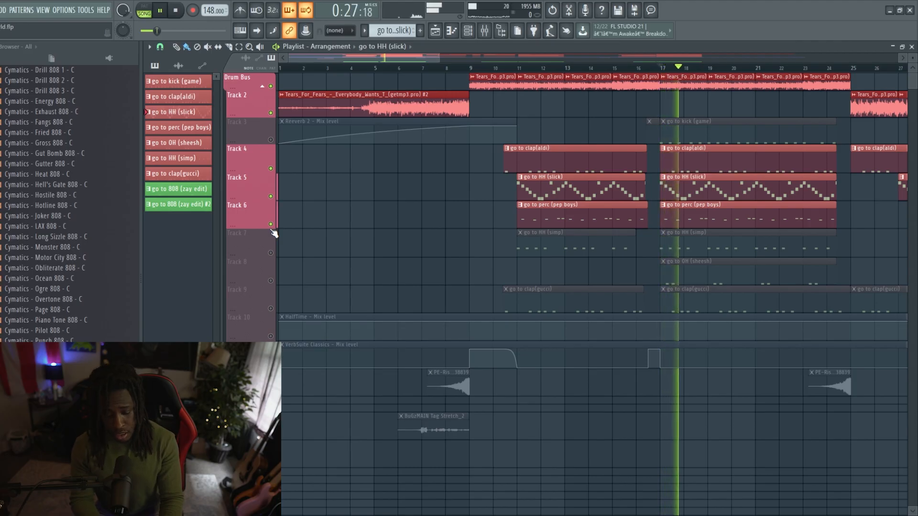
{"action": "key", "text": "space"}
Step: Solo the HH (simp) on Track 7, re-enable Tracks 6, 5 and 4, and play these drums from bar 17 with Track 3 muted
{"action": "left_click", "coordinate": [271, 254], "text": "ctrl"}
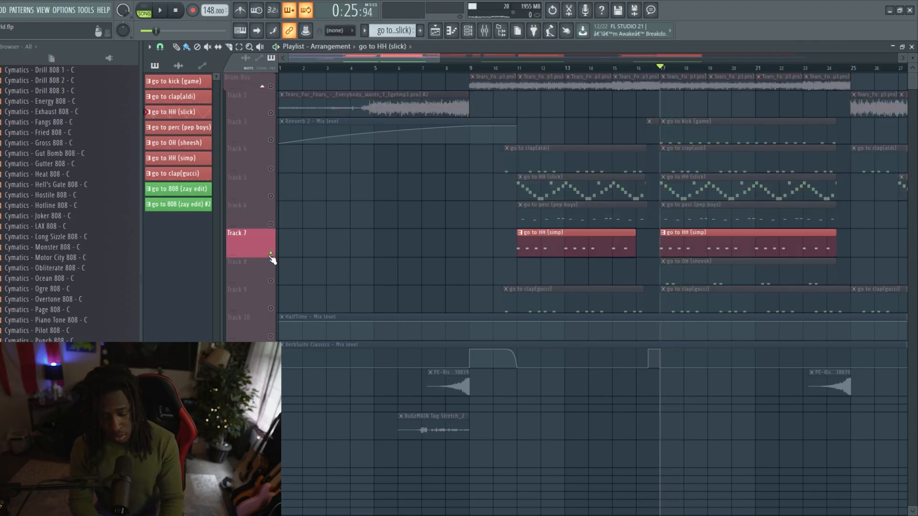
{"action": "left_click", "coordinate": [271, 224]}
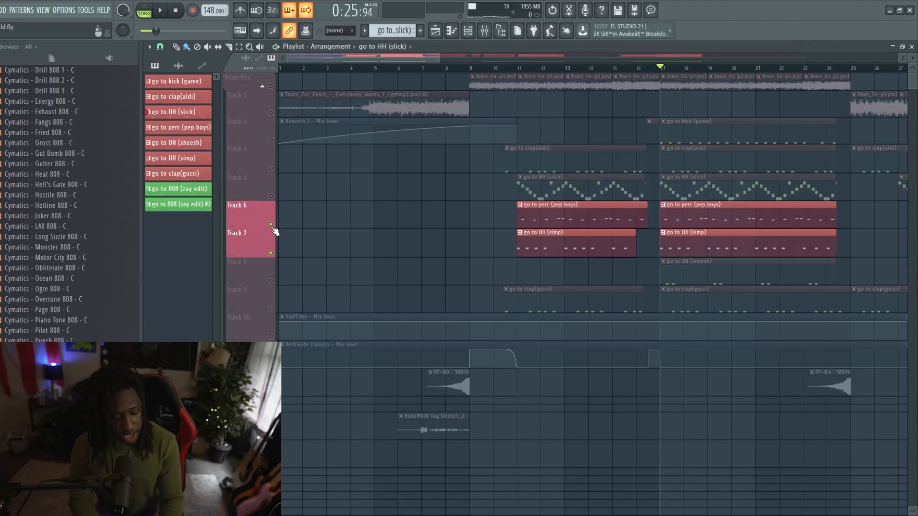
{"action": "left_click", "coordinate": [271, 196]}
{"action": "left_click", "coordinate": [271, 169]}
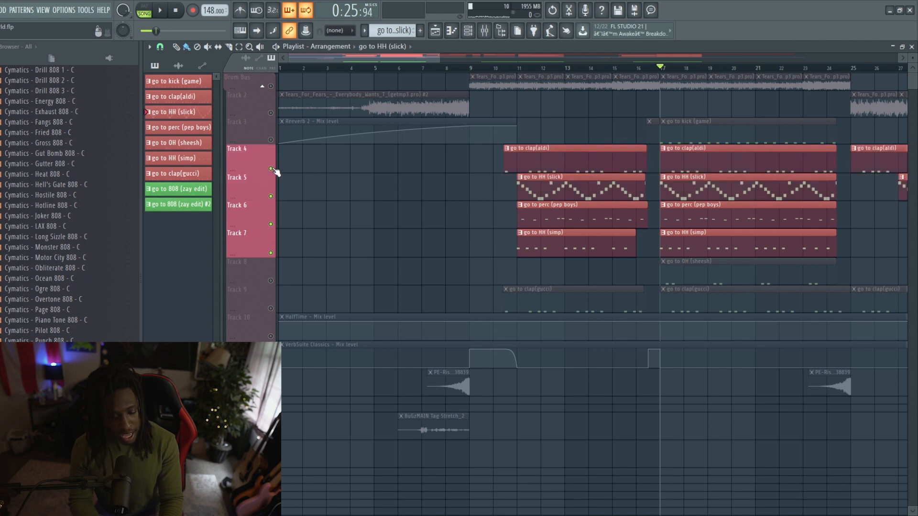
{"action": "left_click", "coordinate": [270, 140]}
{"action": "key", "text": "space"}
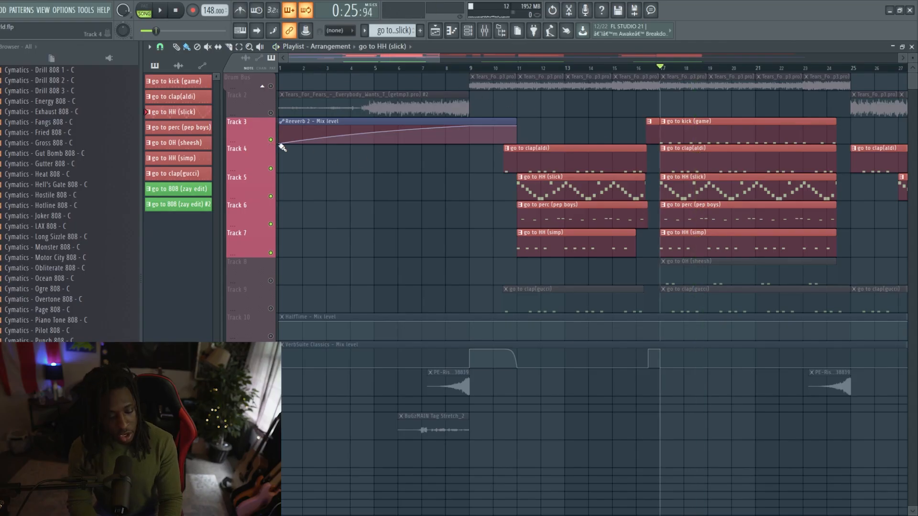
{"action": "left_click", "coordinate": [271, 140]}
{"action": "key", "text": "space"}
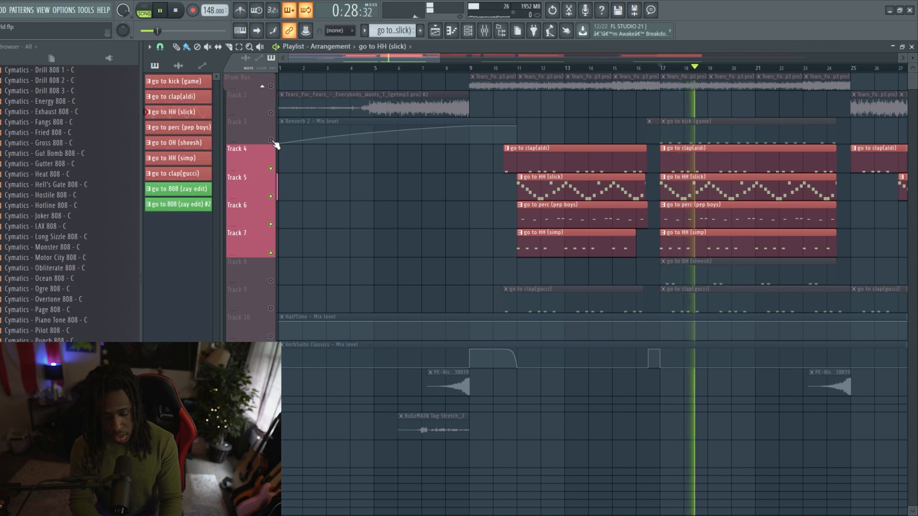
{"action": "key", "text": "space"}
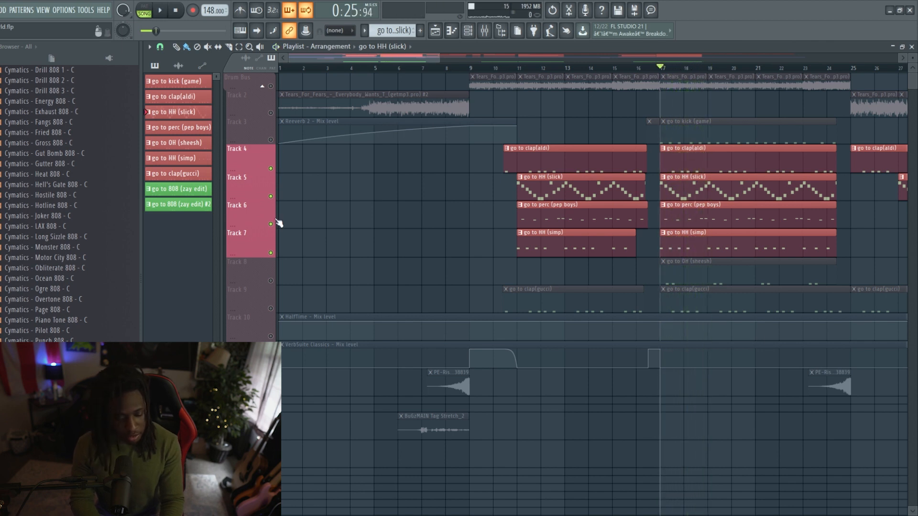
Step: Solo the OH (sheesh) on Track 8, add the clap(gucci) on Track 9, and play them from bar 17
{"action": "right_click", "coordinate": [271, 281]}
{"action": "key", "text": "space"}
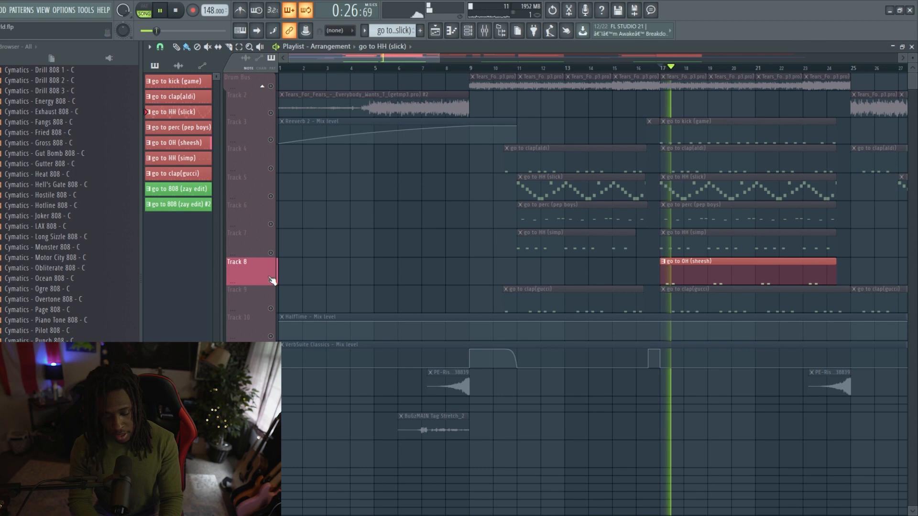
{"action": "left_click", "coordinate": [271, 308]}
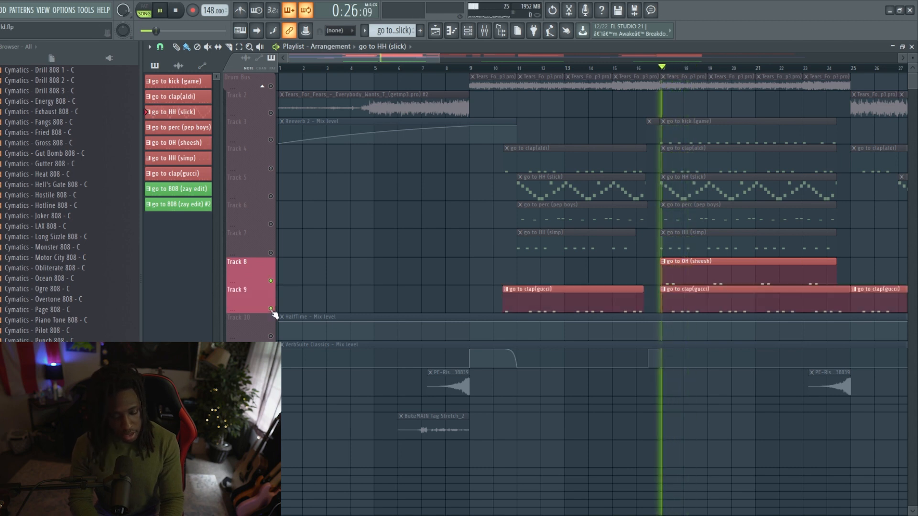
{"action": "key", "text": "space"}
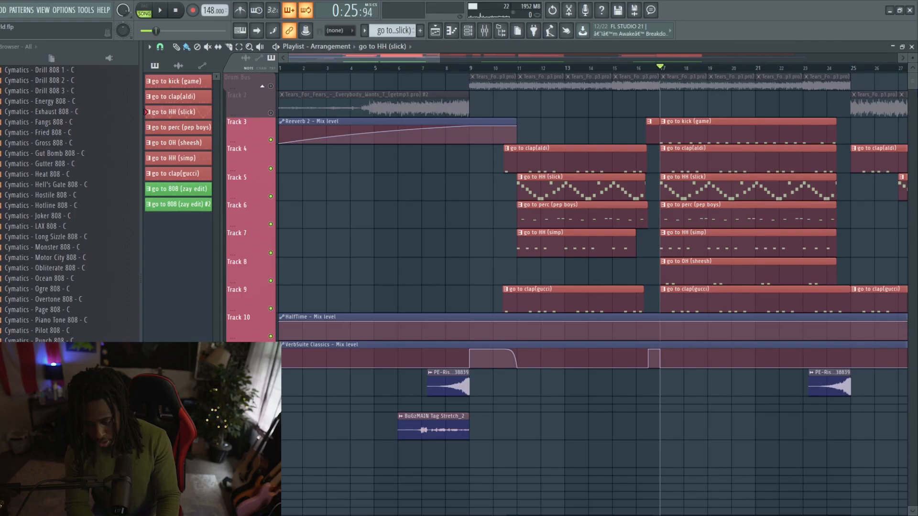
Step: Show the 808 (zay edit) clips in the playlist and play them with the drums from bar 17
{"action": "scroll", "coordinate": [593, 287], "scroll_direction": "down", "scroll_amount": 1}
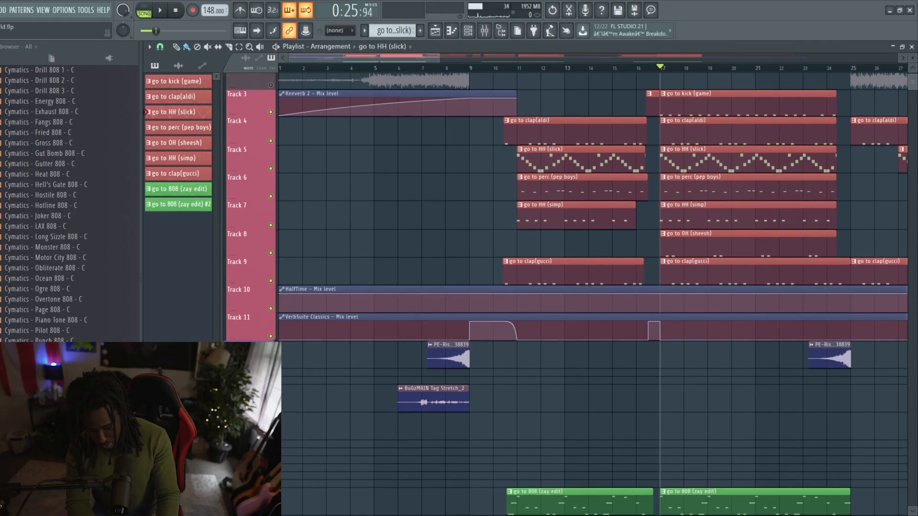
{"action": "scroll", "coordinate": [592, 287], "scroll_direction": "down", "scroll_amount": 3}
{"action": "key", "text": "space"}
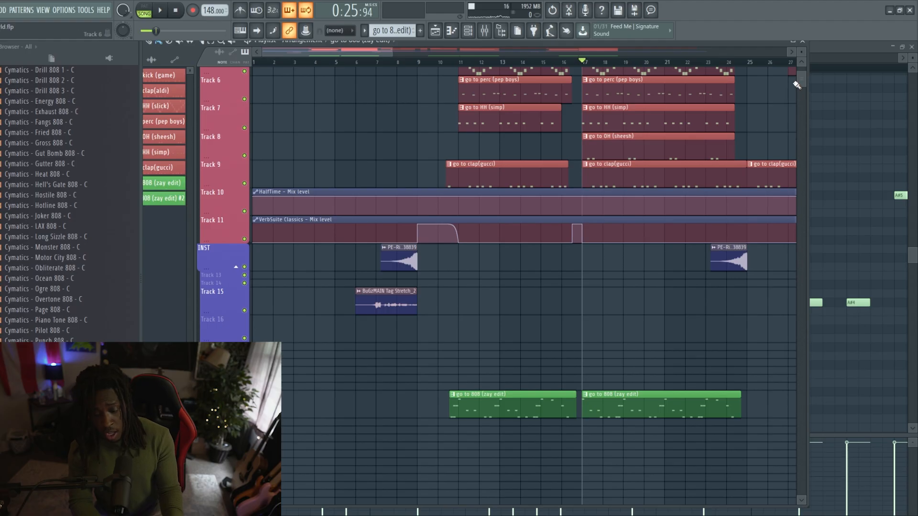
{"action": "left_click", "coordinate": [793, 41]}
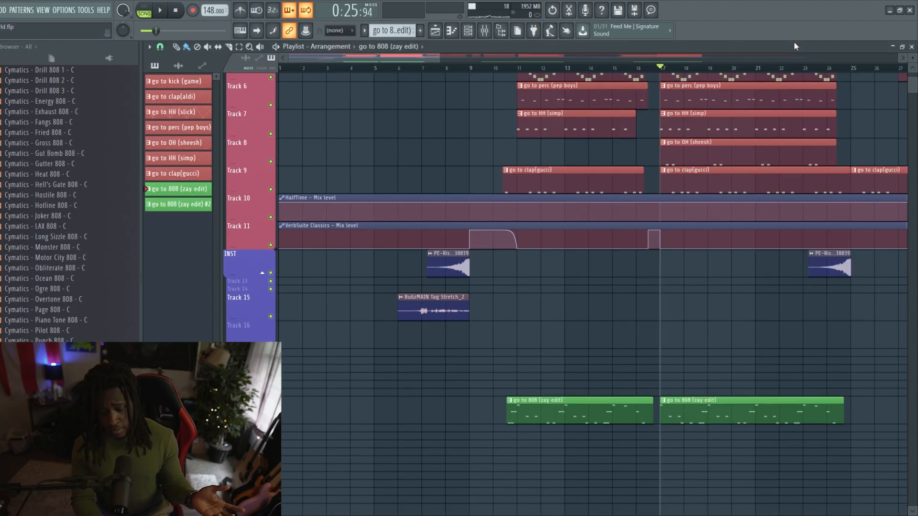
Step: Unmute Track 2 and the Drum Bus track that hold the sample clips
{"action": "left_click_drag", "start_coordinate": [914, 95], "coordinate": [914, 63]}
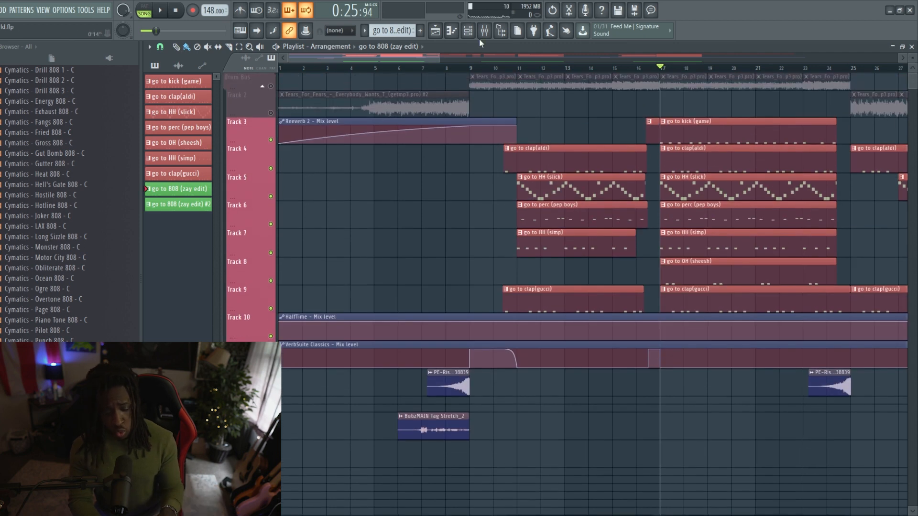
{"action": "left_click", "coordinate": [271, 113]}
{"action": "left_click", "coordinate": [271, 86]}
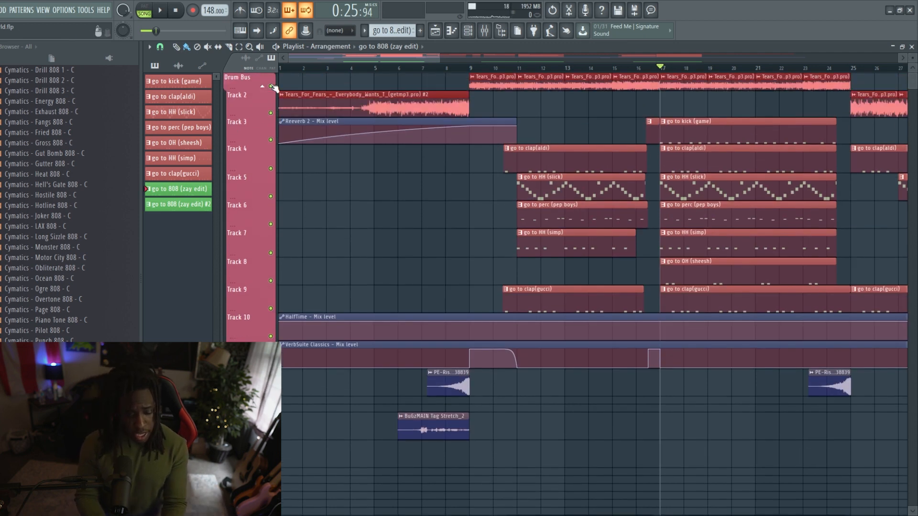
Step: Inspect the time-stretching and pitch settings of the sample clip on Track 2 at bar 25, and close its channel settings
{"action": "left_click_drag", "start_coordinate": [430, 56], "coordinate": [491, 42]}
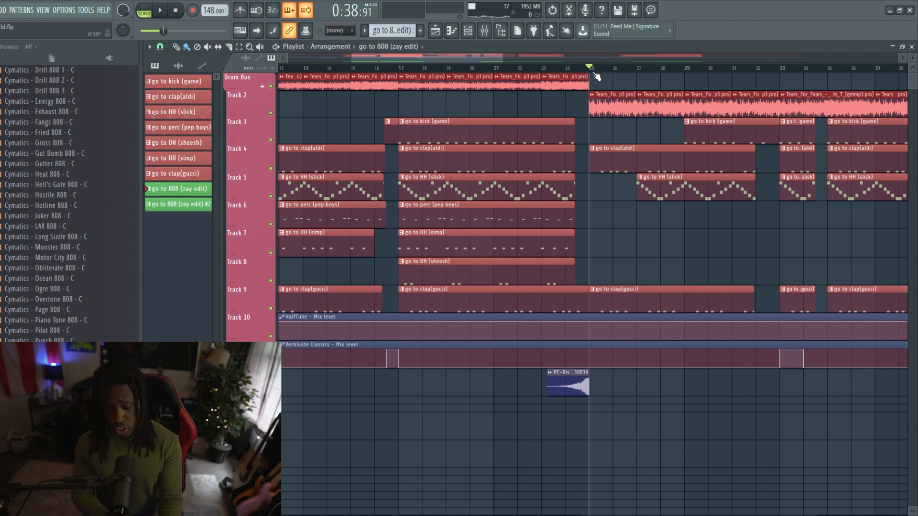
{"action": "double_click", "coordinate": [601, 116]}
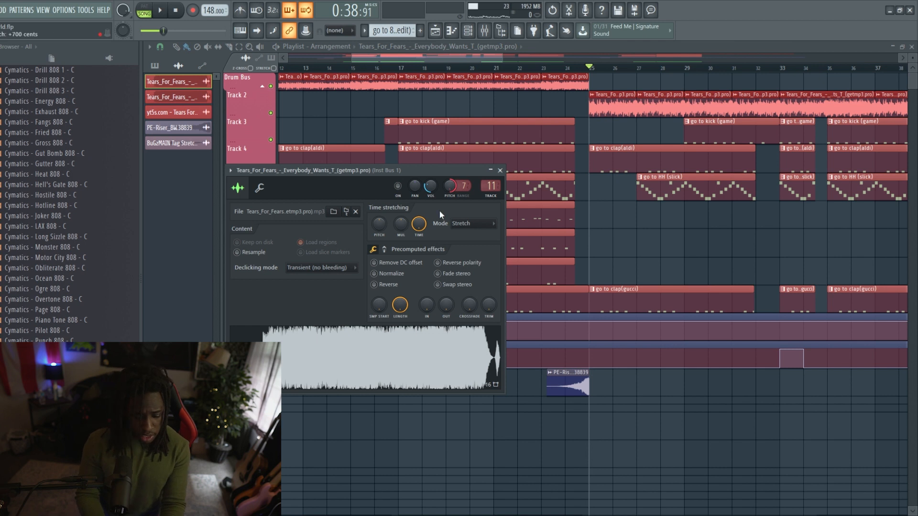
{"action": "left_click", "coordinate": [500, 171]}
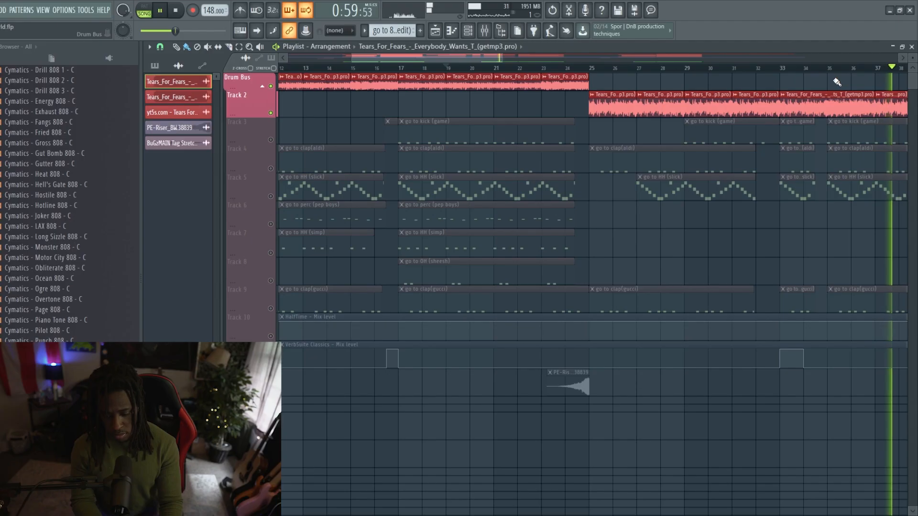
Step: Stop the solo sample playback and play the arrangement from the intro with all tracks enabled
{"action": "key", "text": "space"}
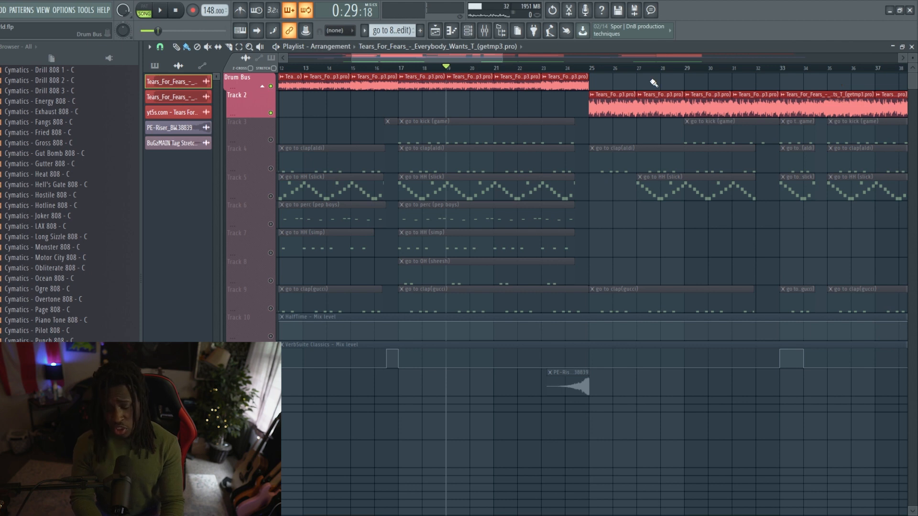
{"action": "left_click_drag", "start_coordinate": [471, 61], "coordinate": [514, 69]}
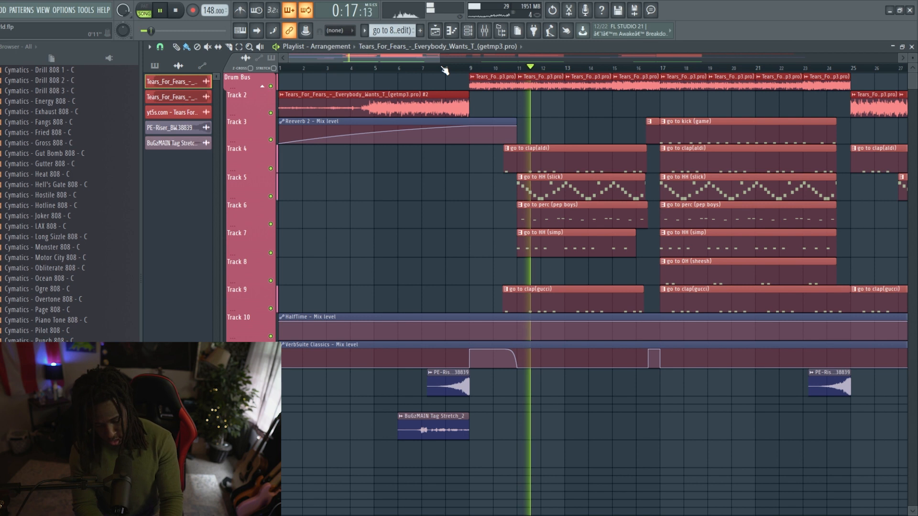
{"action": "key", "text": "space"}
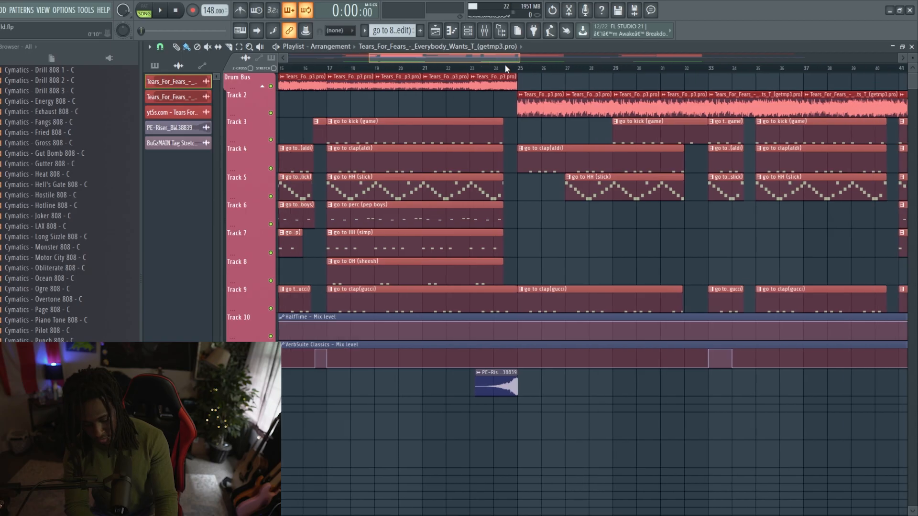
Step: Show the second half of the arrangement around bars 35 to 60 in the playlist
{"action": "scroll", "coordinate": [505, 64], "scroll_direction": "right", "scroll_amount": 2}
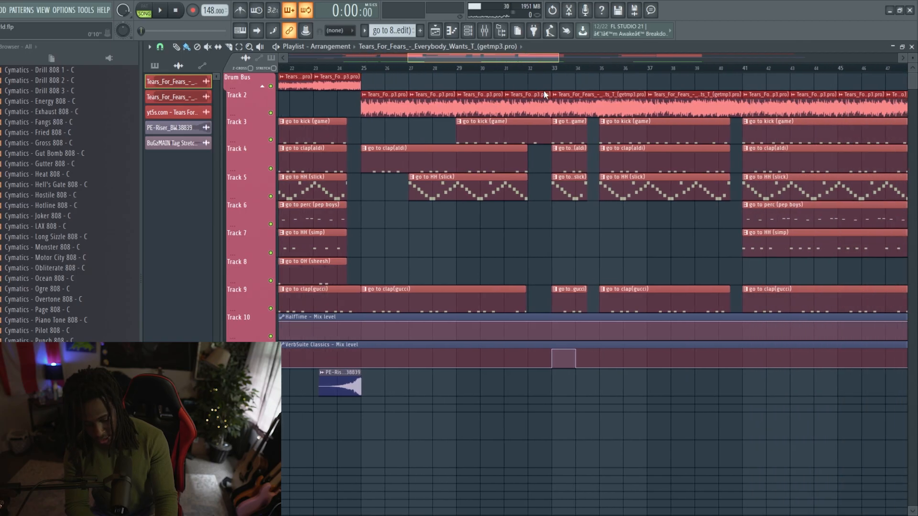
{"action": "scroll", "coordinate": [602, 112], "scroll_direction": "right", "scroll_amount": 6}
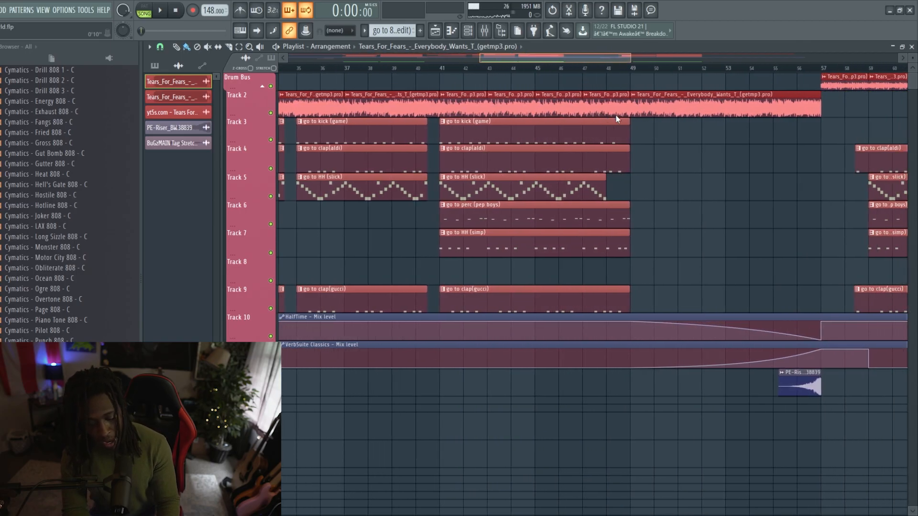
{"action": "scroll", "coordinate": [617, 116], "scroll_direction": "right", "scroll_amount": 1}
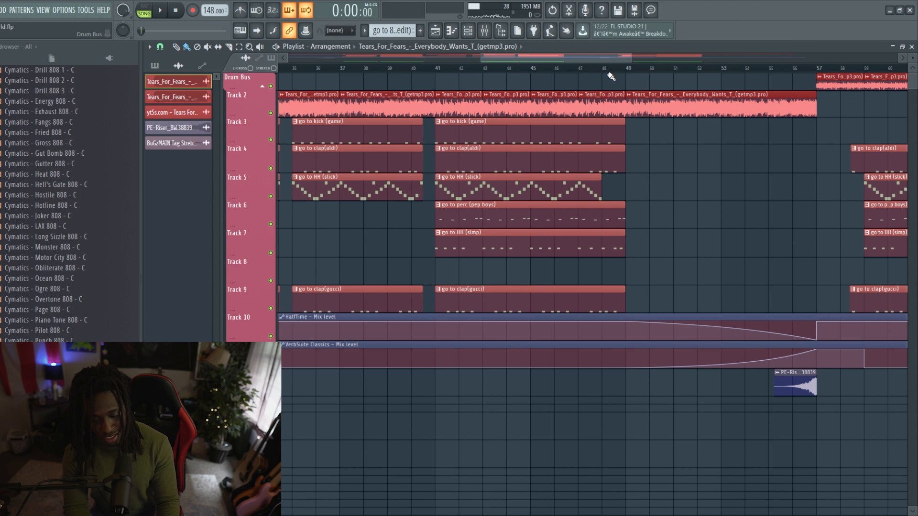